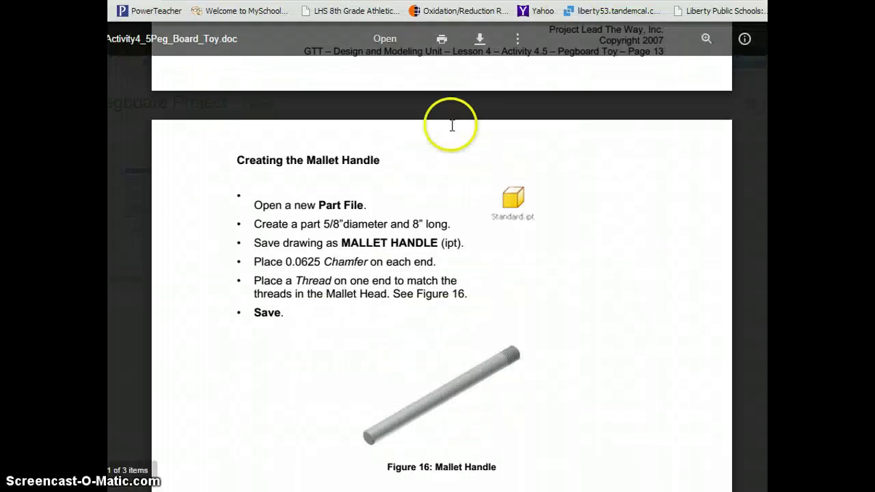
Open and scroll through the pegboard toy activity instructions
key("Escape")
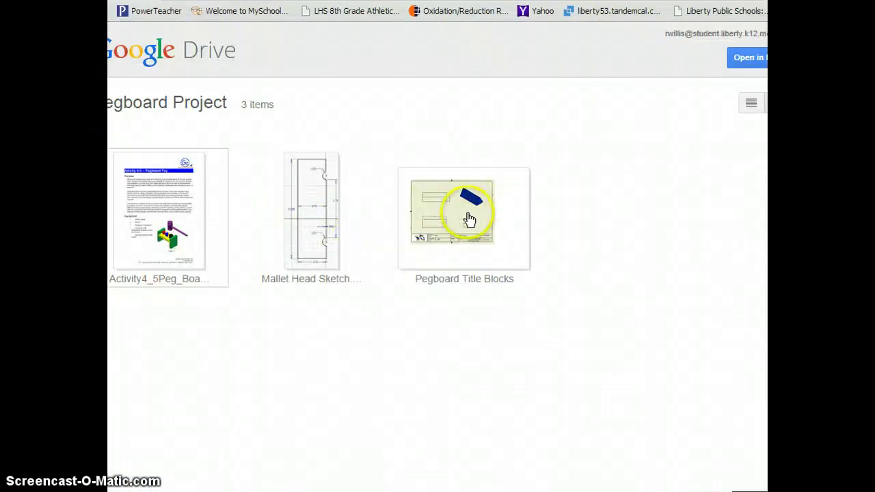
left_click(164, 205)
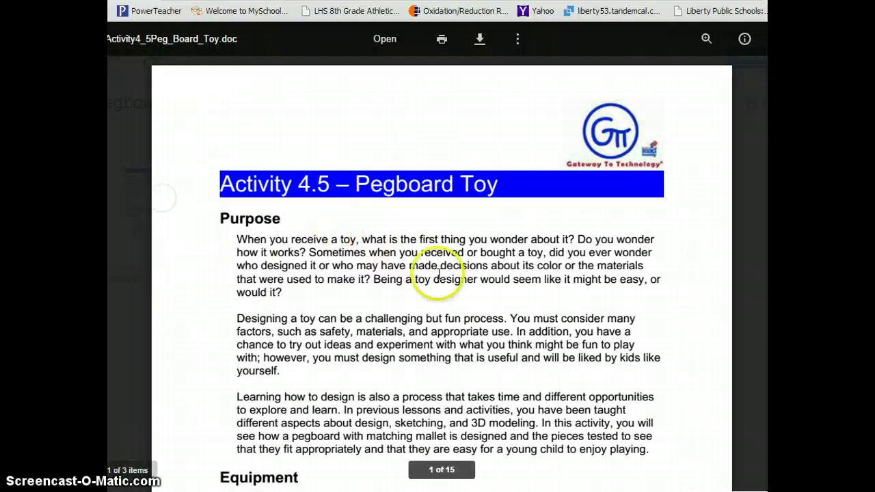
scroll(445, 287, "down", 15)
scroll(449, 305, "down", 20)
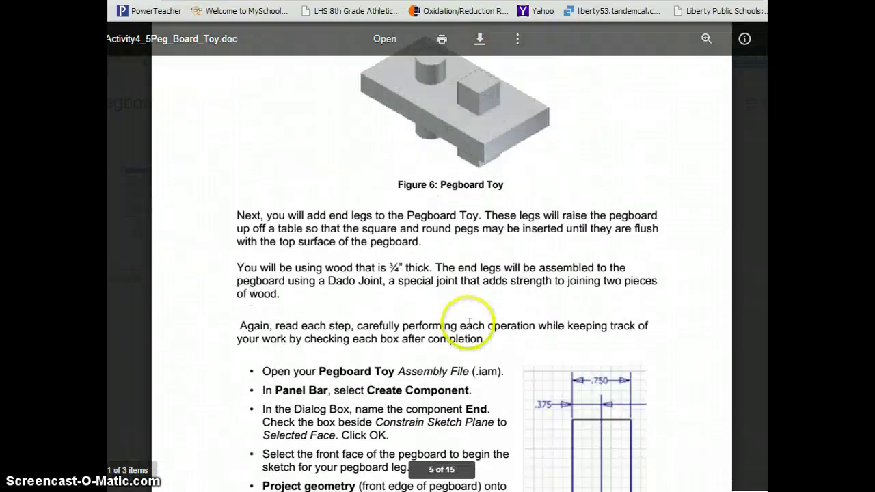
scroll(477, 324, "down", 20)
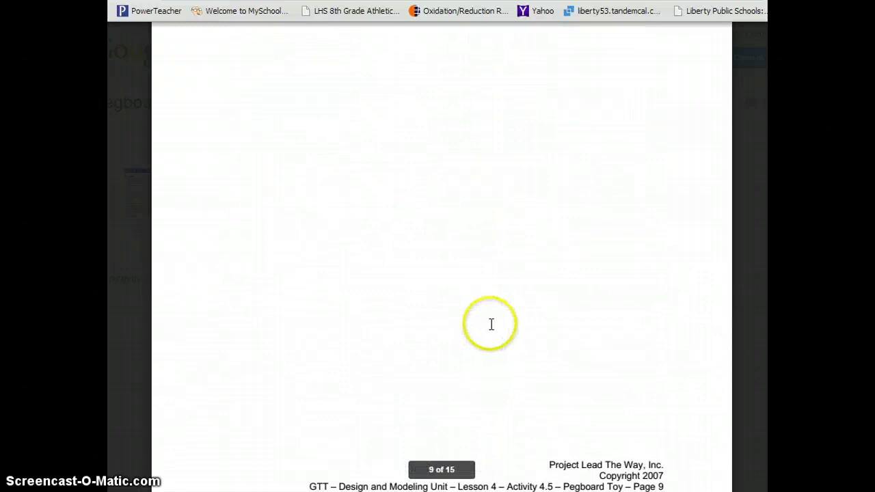
scroll(497, 319, "down", 5)
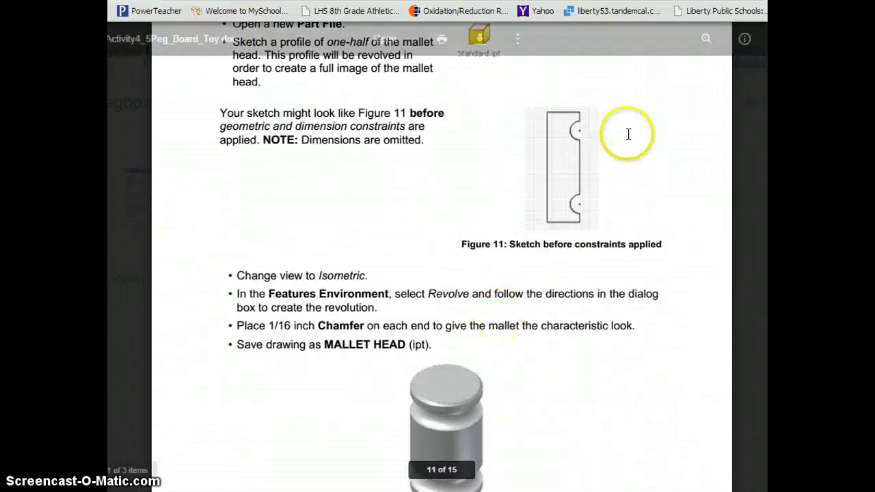
scroll(498, 207, "down", 5)
scroll(512, 246, "down", 20)
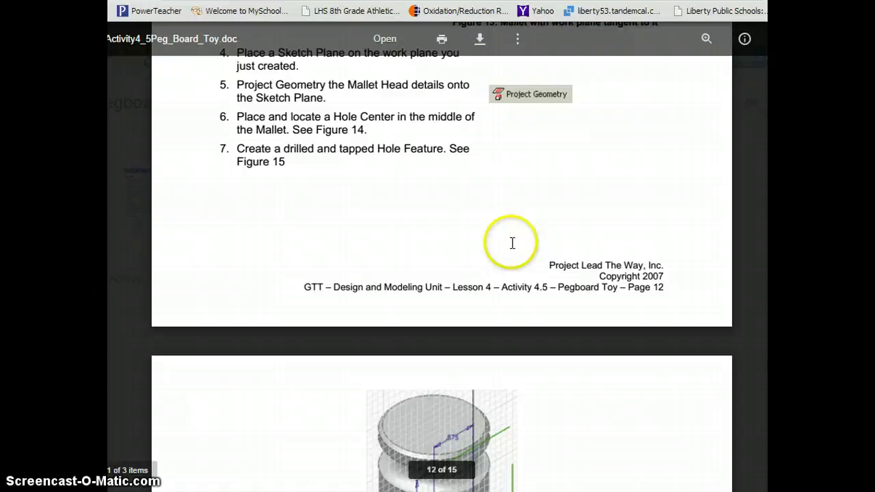
scroll(512, 240, "down", 5)
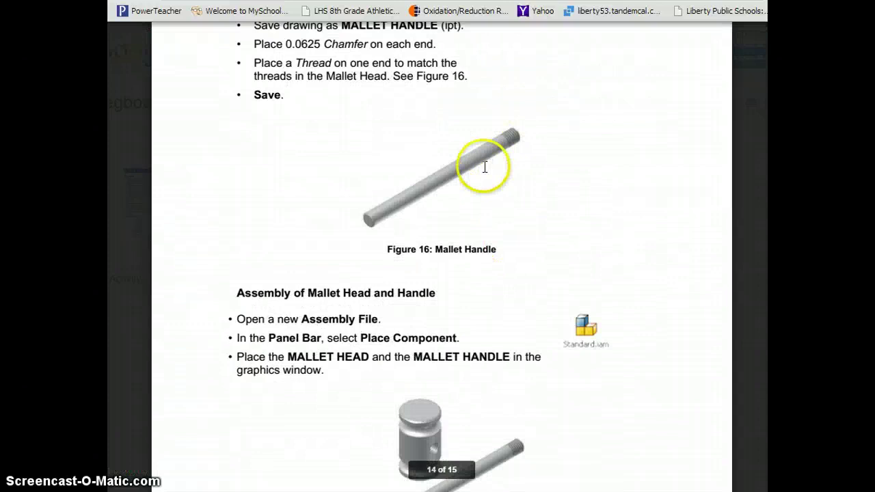
scroll(308, 207, "up", 1)
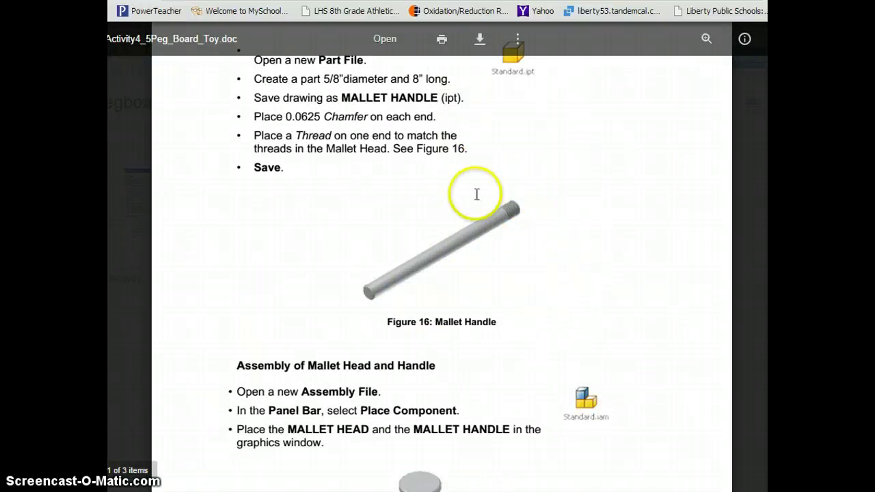
scroll(410, 178, "up", 1)
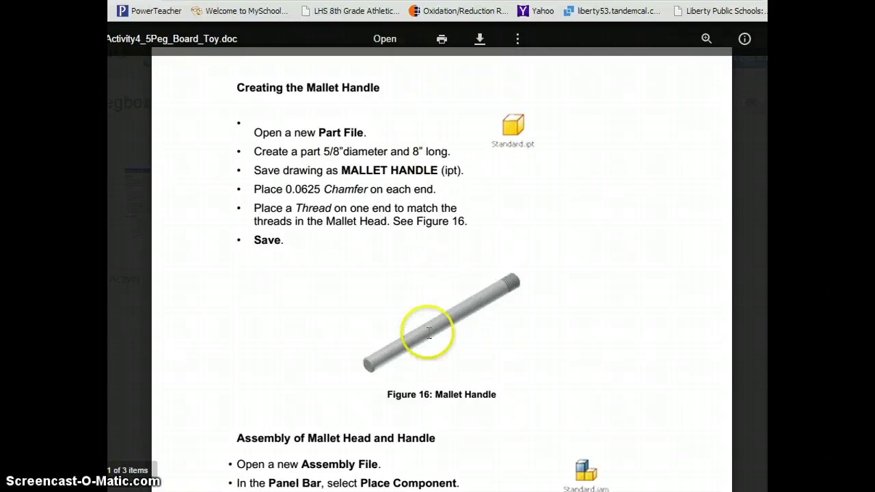
Create a new part from Standard.ipt and start a 2D sketch on the front origin plane
key("alt+Tab")
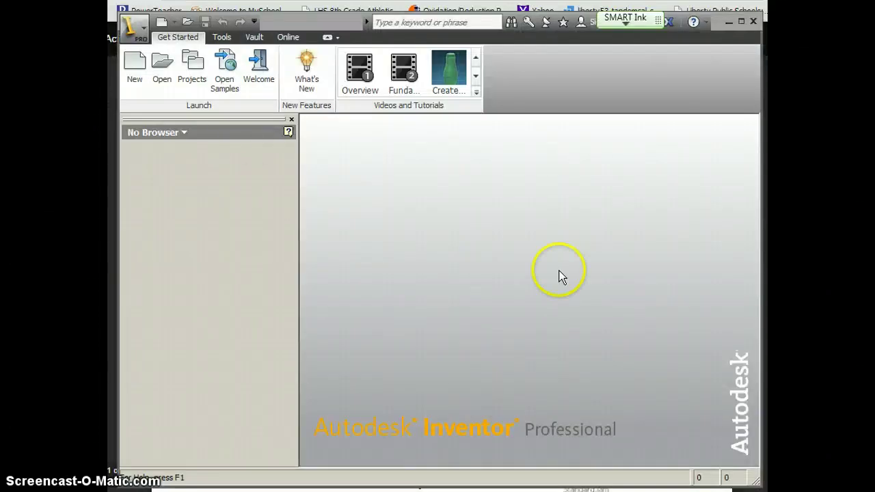
left_click(133, 62)
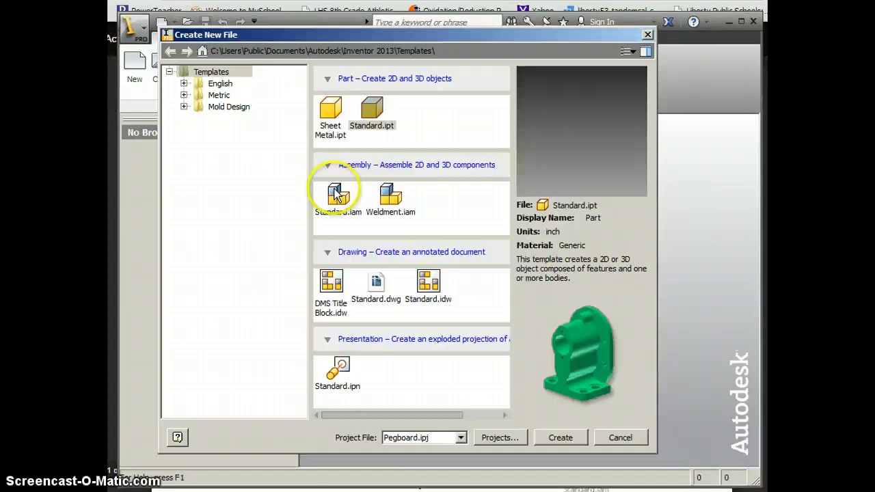
double_click(366, 118)
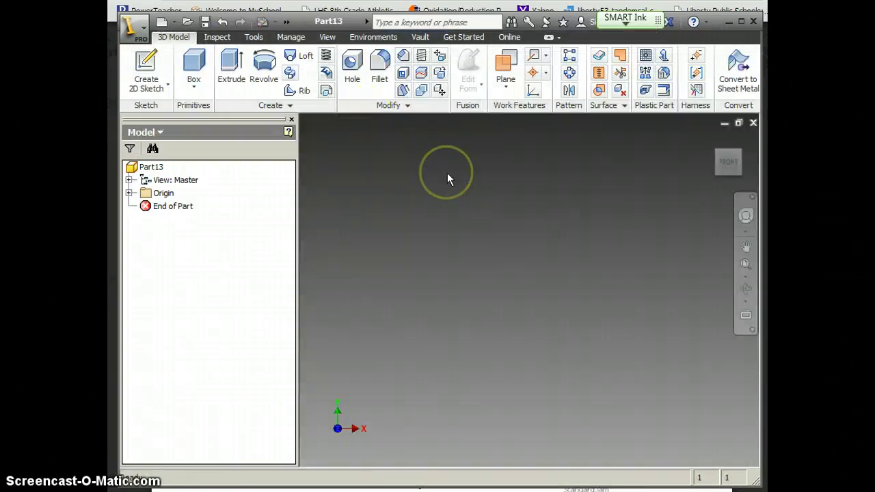
left_click(146, 68)
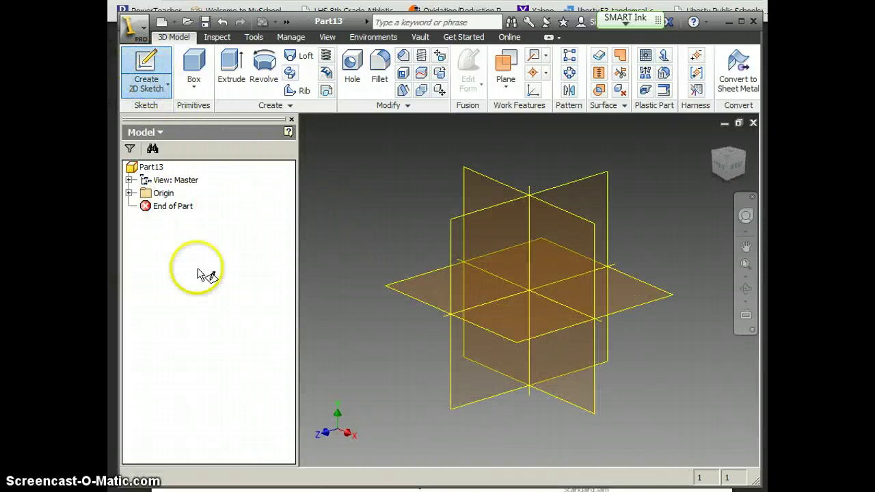
left_click(574, 240)
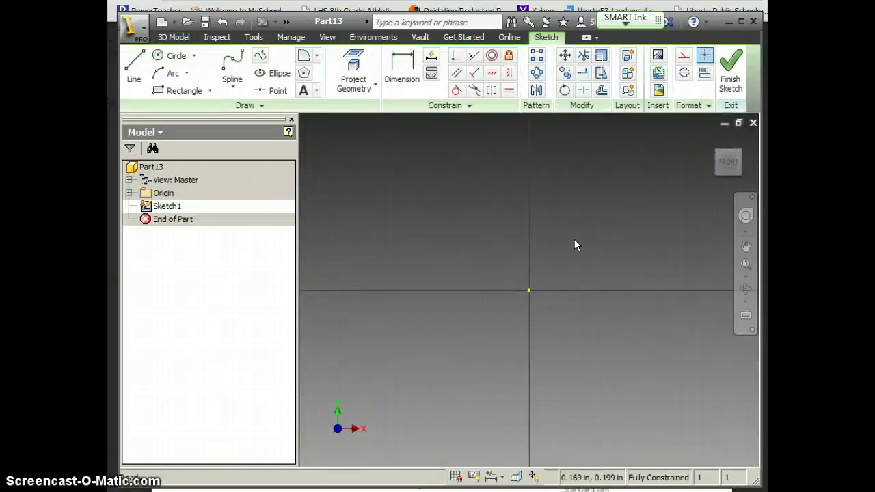
Draw a circle near the origin with a 5/8 in (.625) diameter
left_click(164, 55)
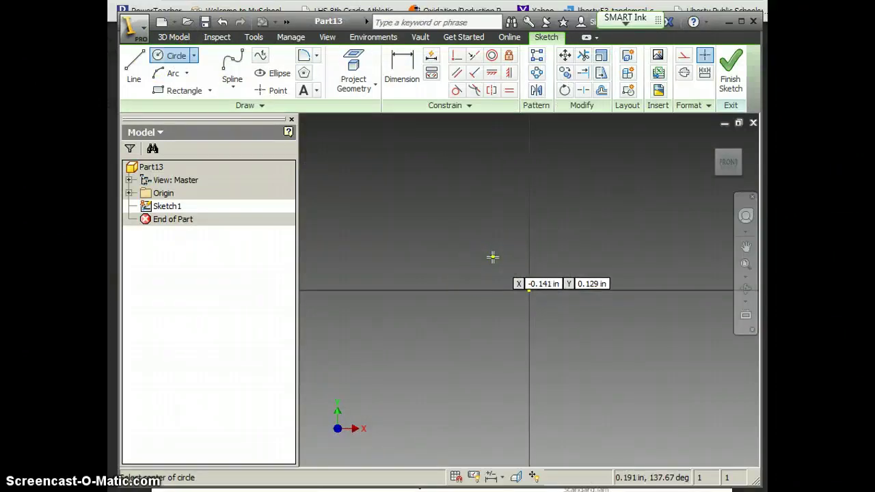
left_click_drag(492, 257, 506, 276)
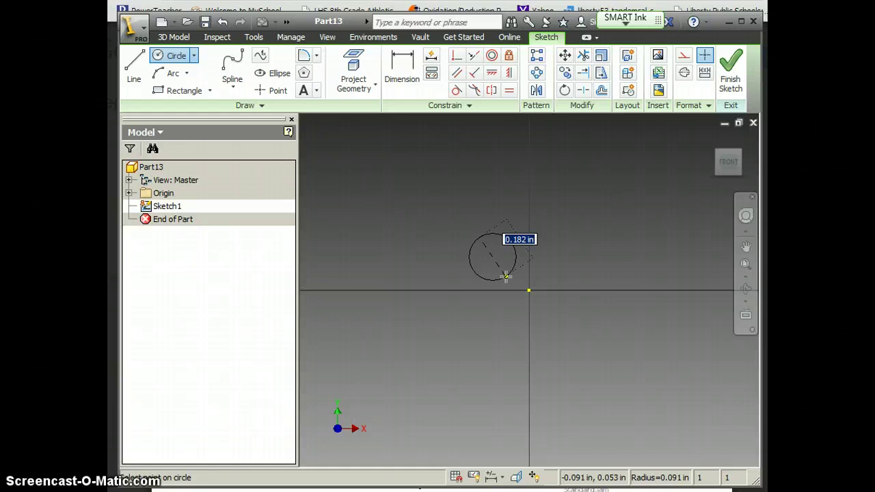
type("5/8")
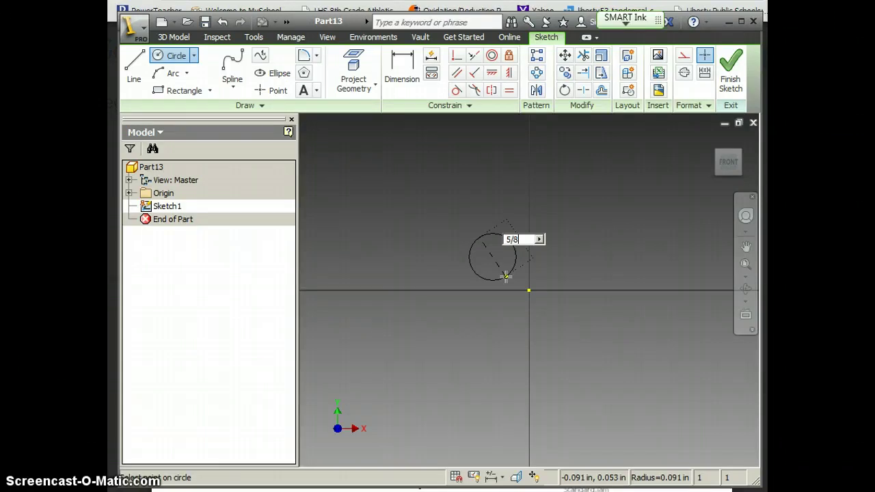
key("Return")
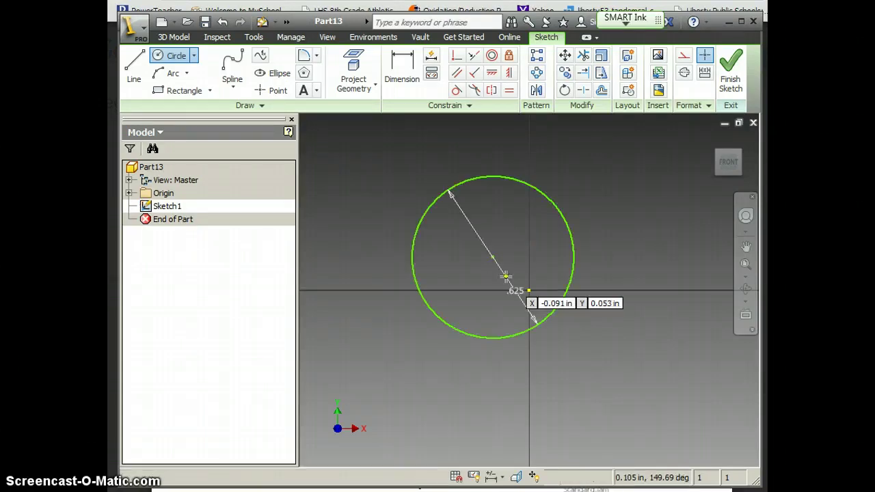
left_click(485, 294)
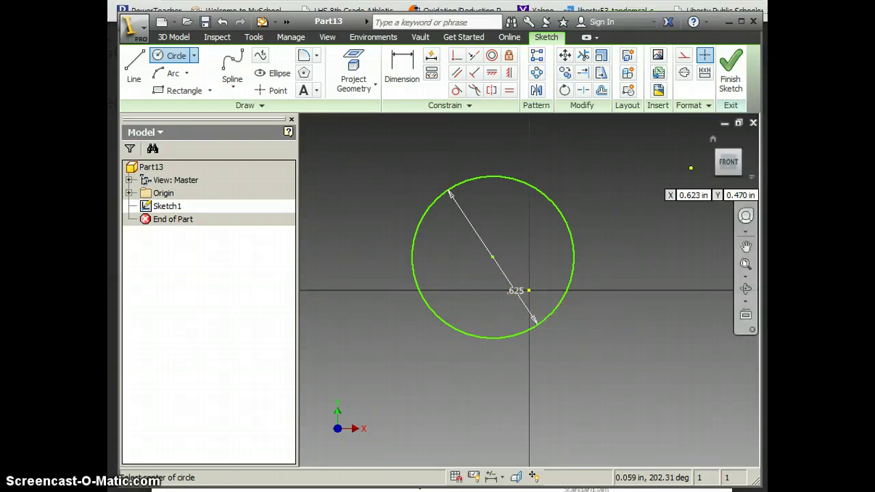
Finish Sketch1 and extrude the 5/8 in circle 8 inches into a rod
left_click(738, 77)
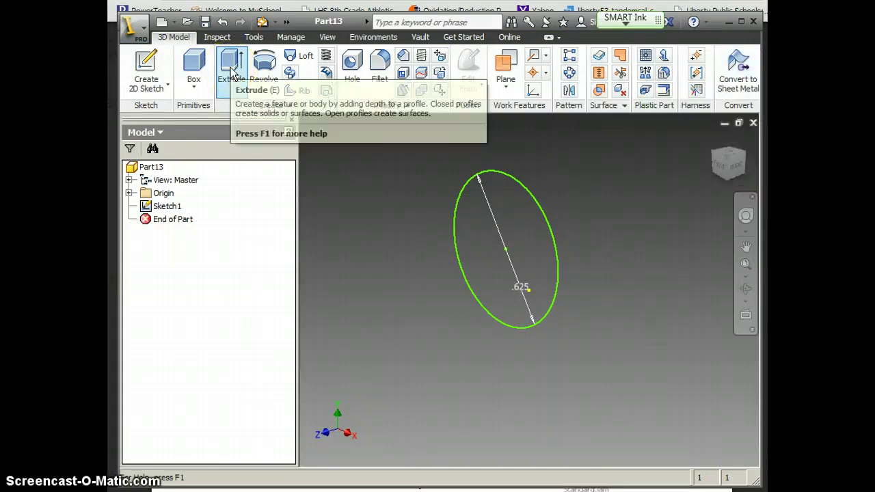
left_click(232, 73)
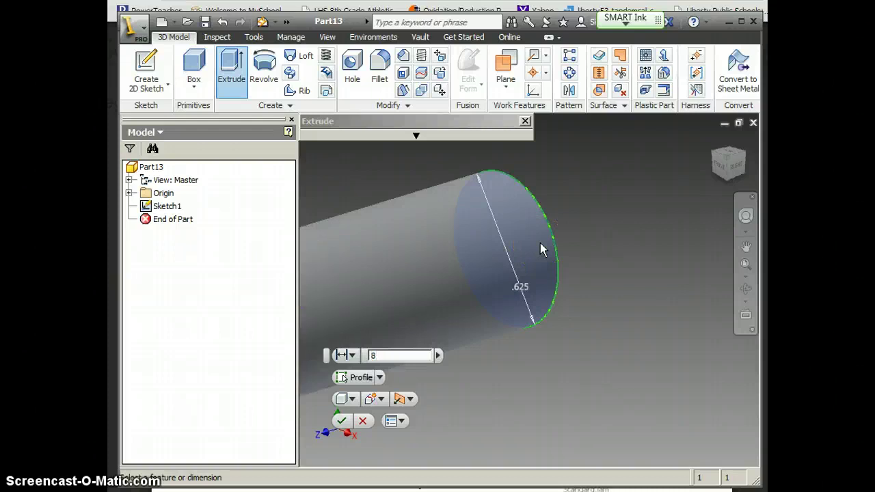
left_click(344, 427)
scroll(484, 383, "down", 3)
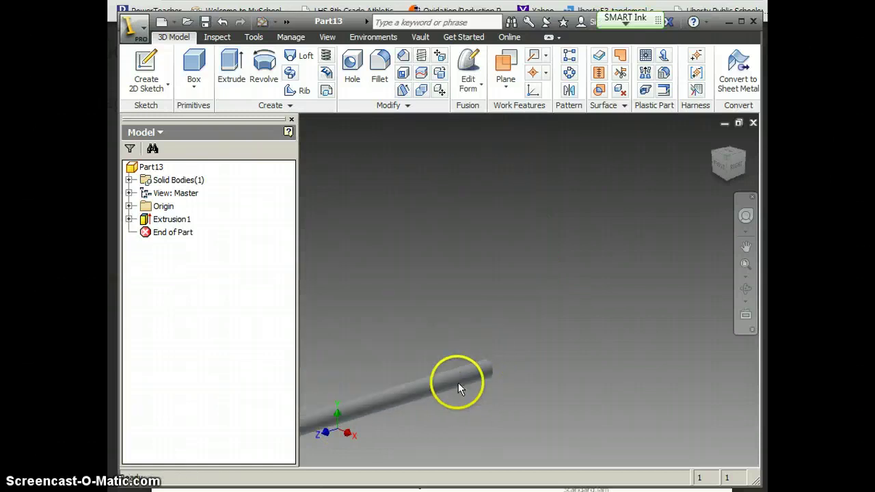
middle_click_drag(440, 376, 495, 289)
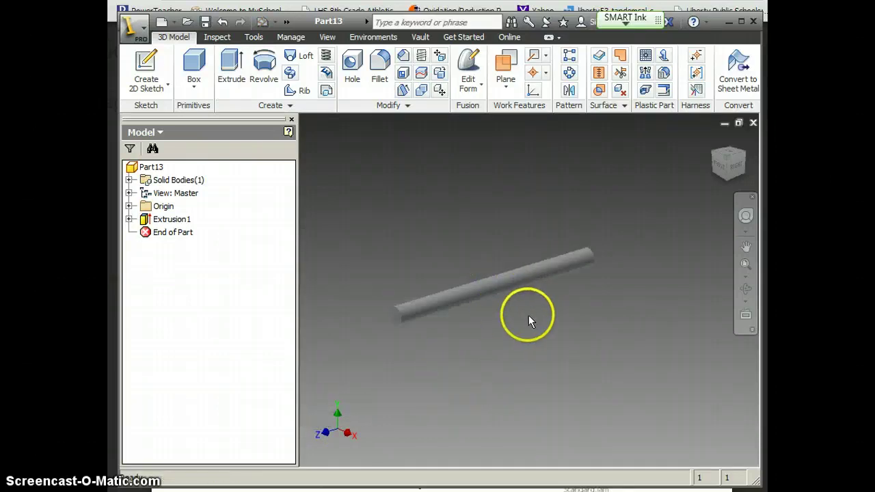
scroll(530, 314, "up", 2)
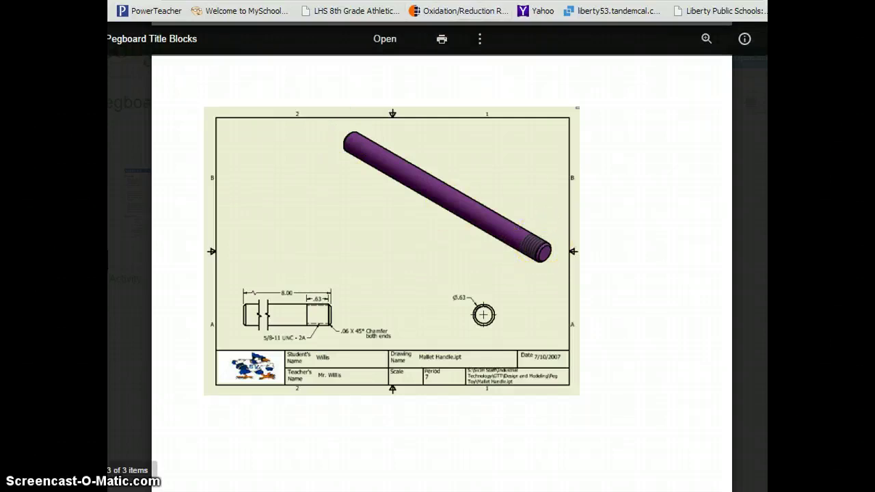
key("Right")
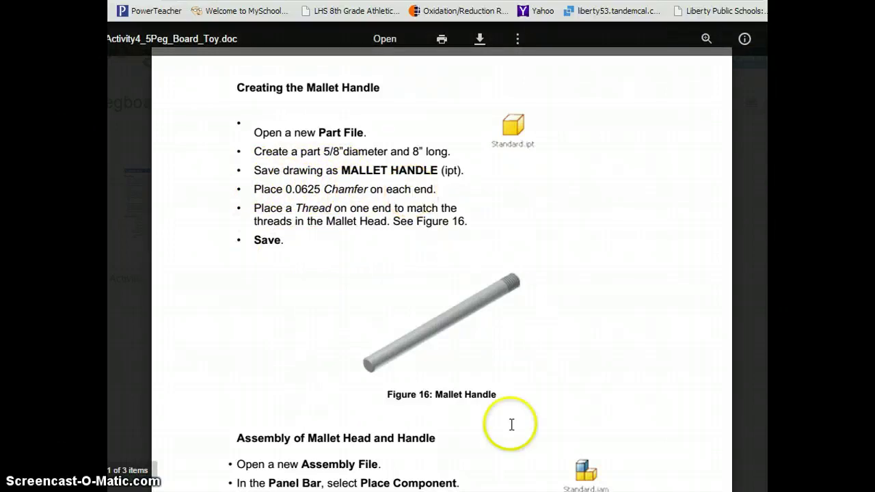
key("alt+Tab")
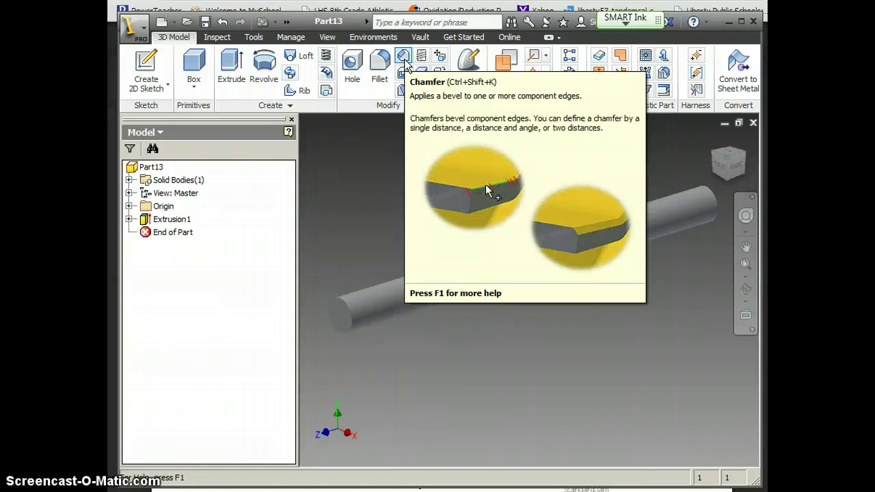
Start a chamfer and replace the 0.125 in distance with .0625
left_click(404, 57)
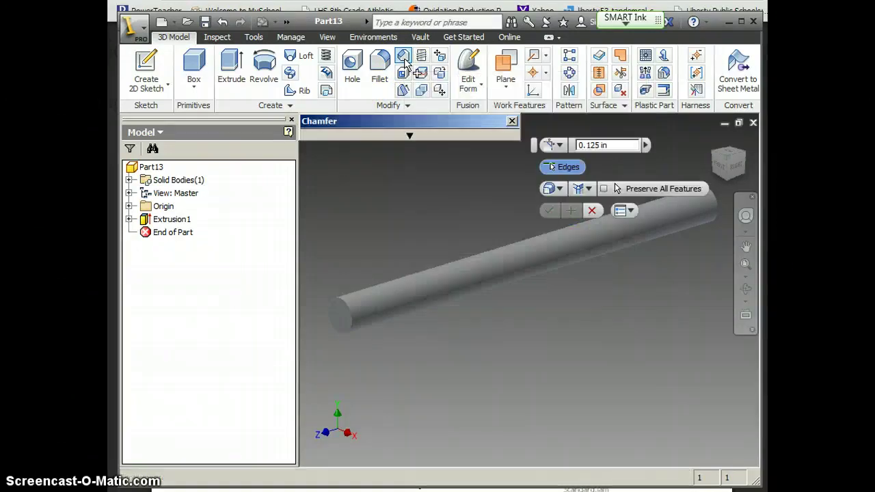
left_click(605, 145)
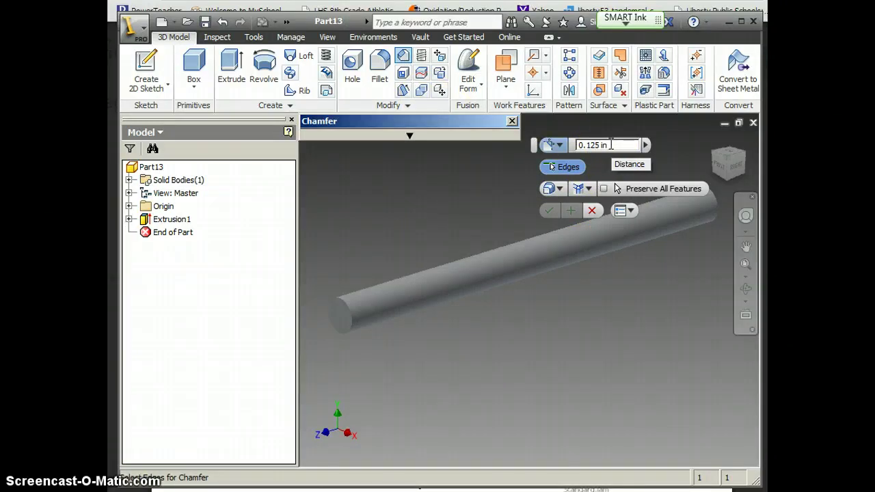
double_click(582, 145)
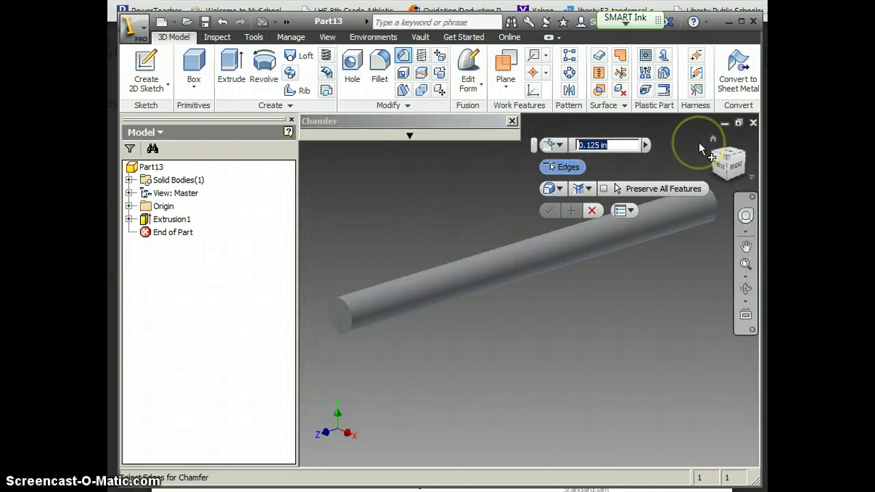
type(".0")
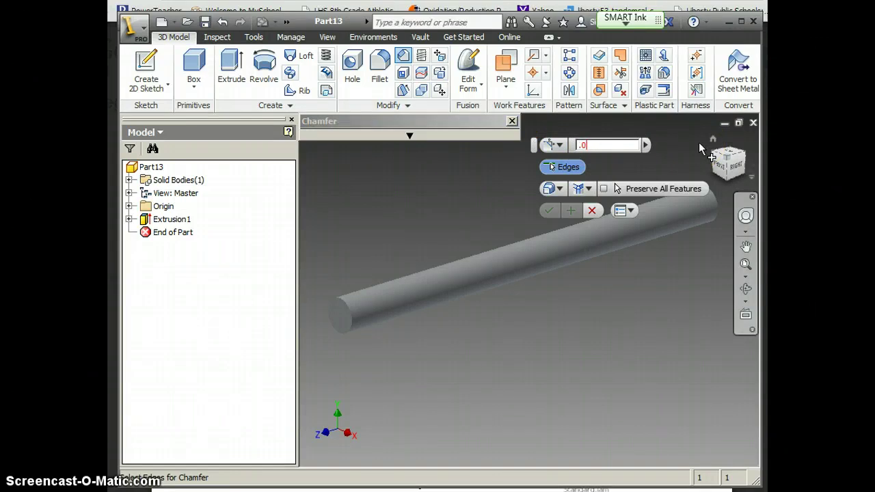
type("625")
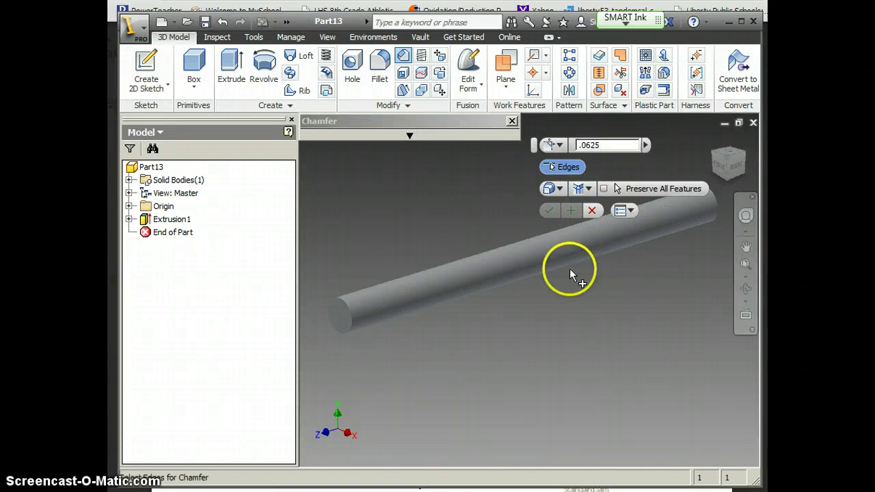
Apply the .0625 chamfer to the rod's near and far end edges
left_click(353, 329)
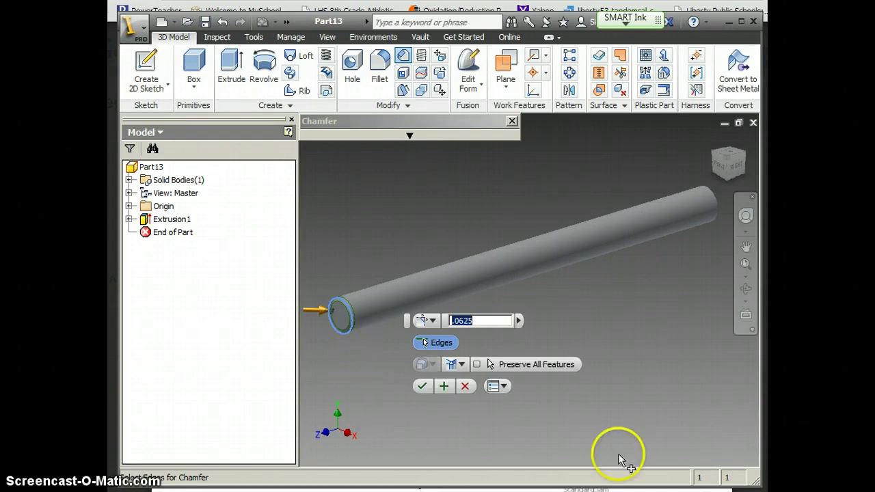
left_click(717, 206)
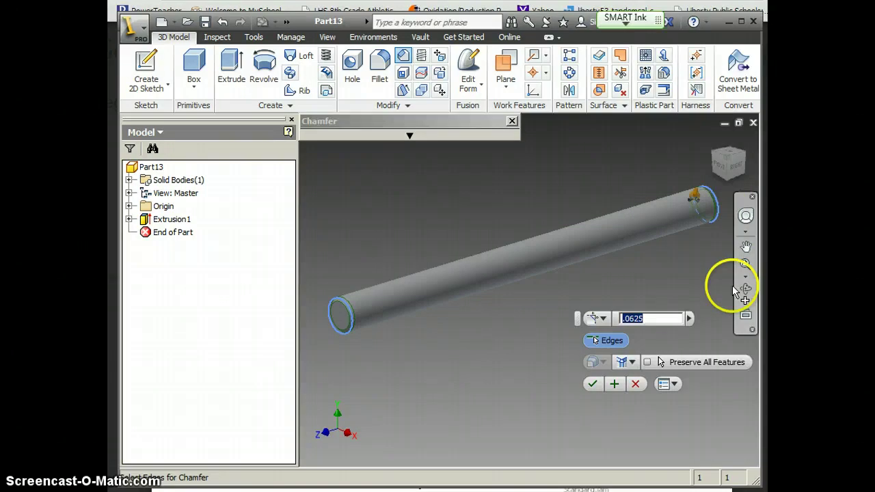
left_click(593, 386)
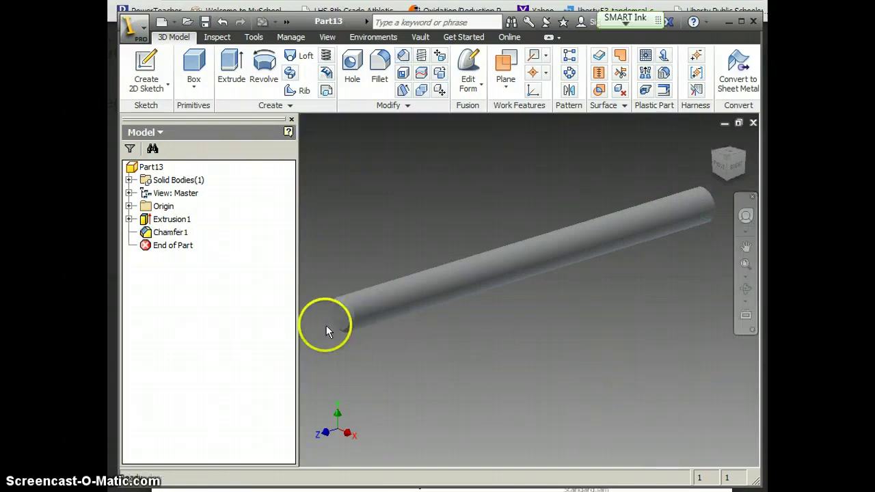
scroll(326, 326, "up", 5)
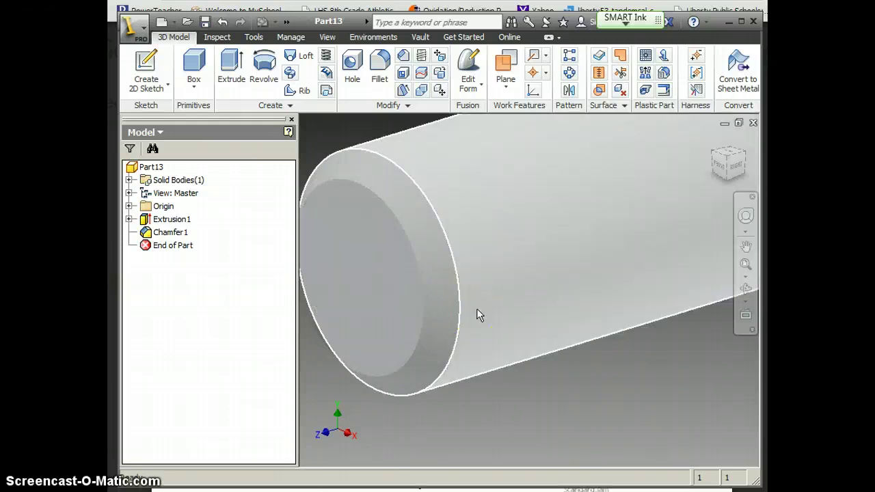
scroll(477, 308, "down", 5)
left_click_drag(590, 288, 455, 281)
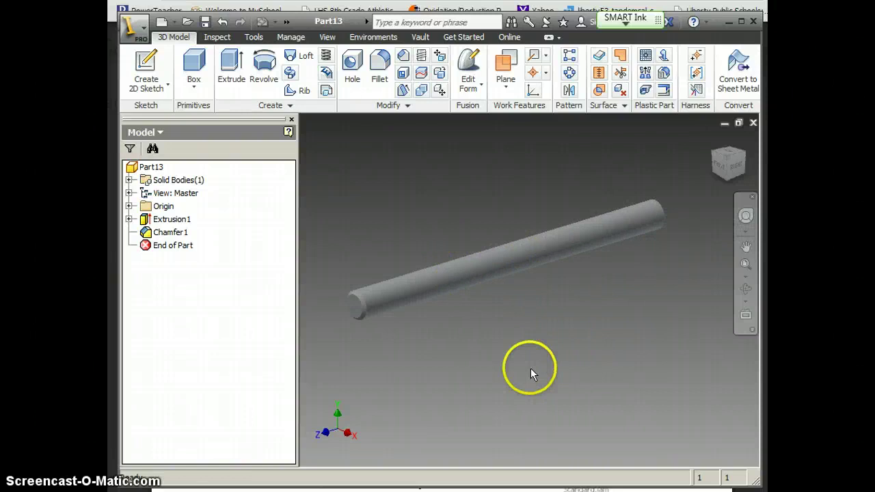
left_click_drag(502, 246, 502, 246)
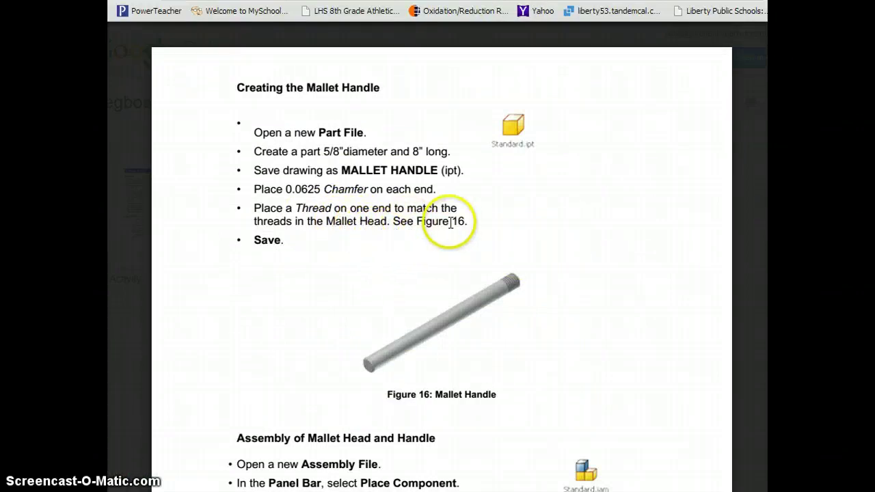
Review the Creating the Mallet Handle steps in the PDF, then return to Part13
scroll(482, 228, "up", 10)
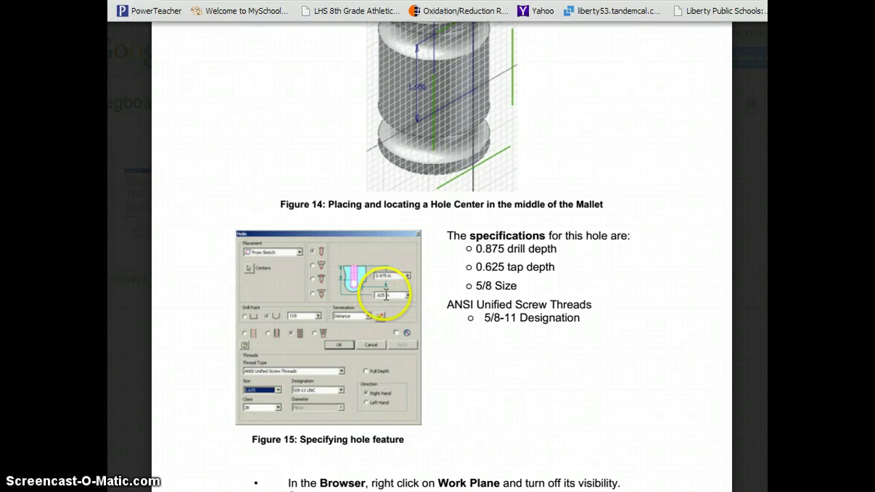
scroll(394, 258, "down", 10)
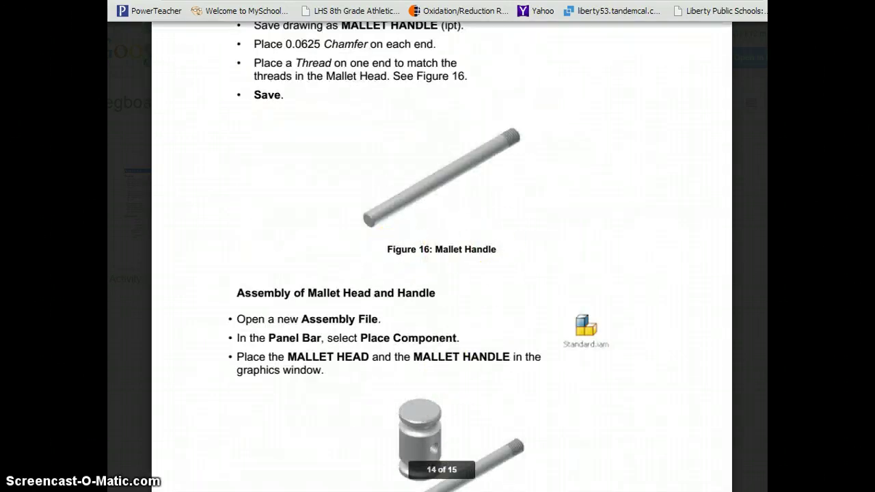
left_click(430, 479)
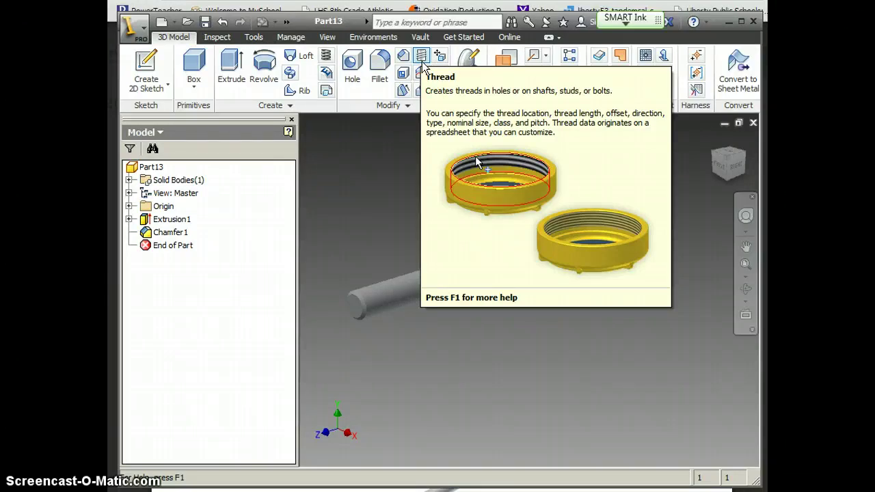
Start a thread with Full Length off, 0 in offset and .875 length
left_click(423, 63)
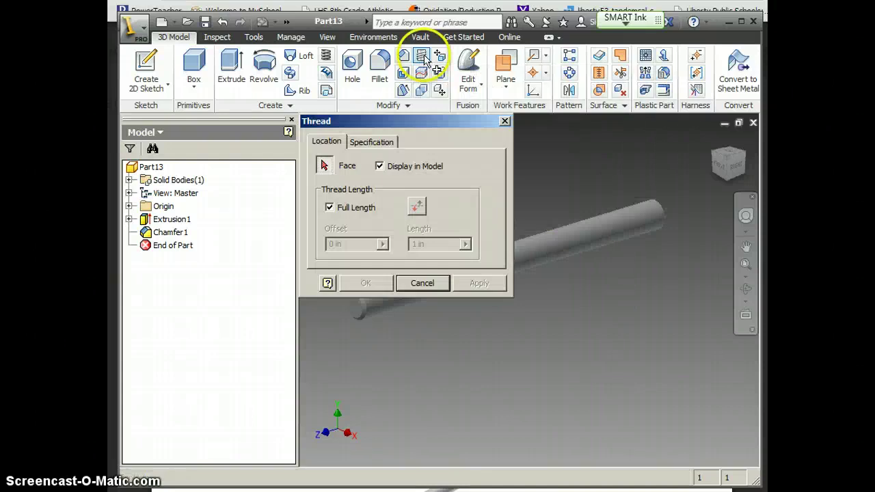
left_click_drag(423, 121, 385, 52)
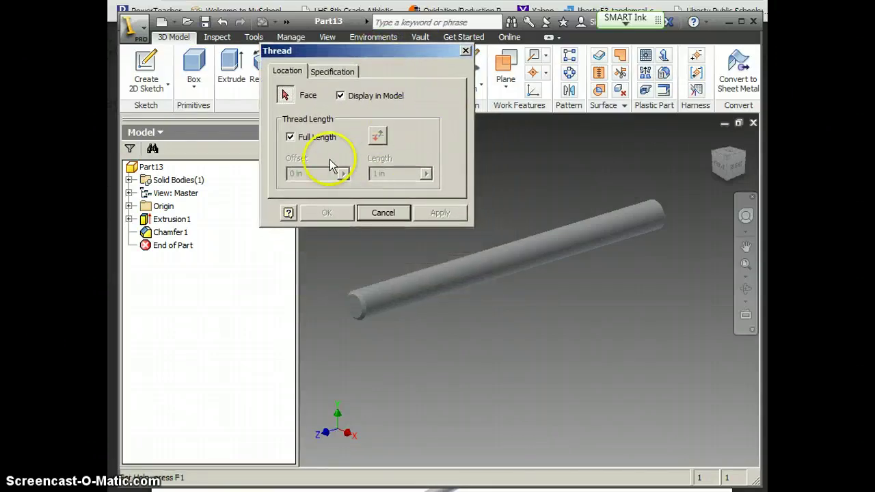
left_click(291, 137)
left_click(377, 176)
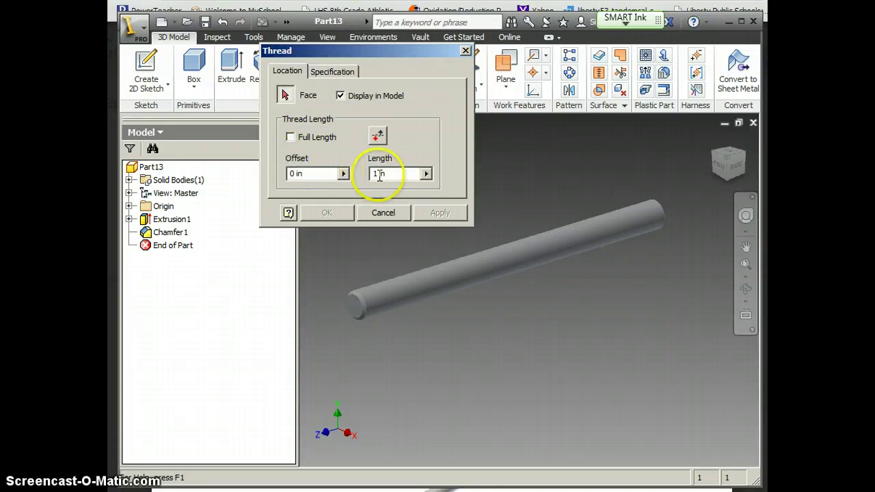
left_click_drag(401, 176, 375, 176)
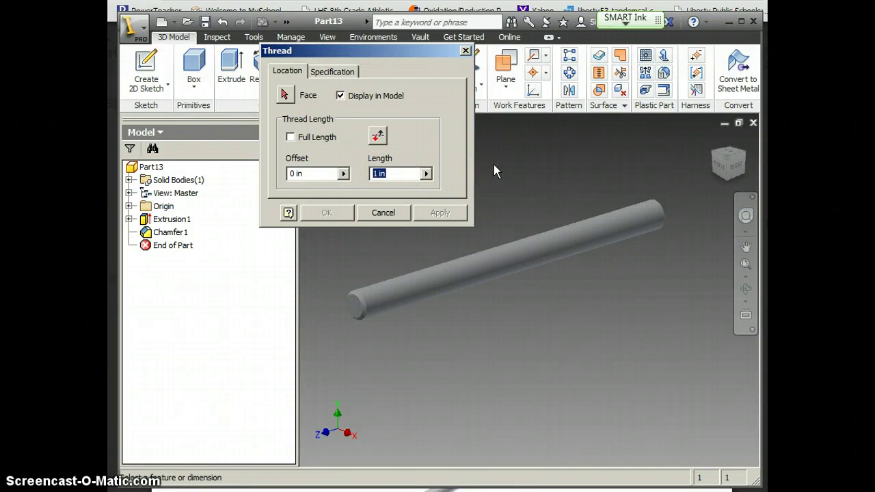
type(".875")
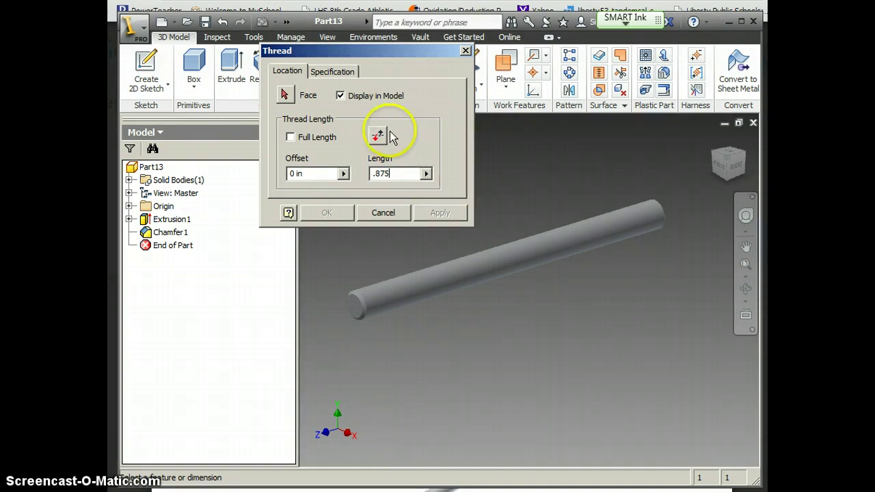
Thread the rod's cylindrical face at its near end to .875 length, then close the dialog
left_click(290, 97)
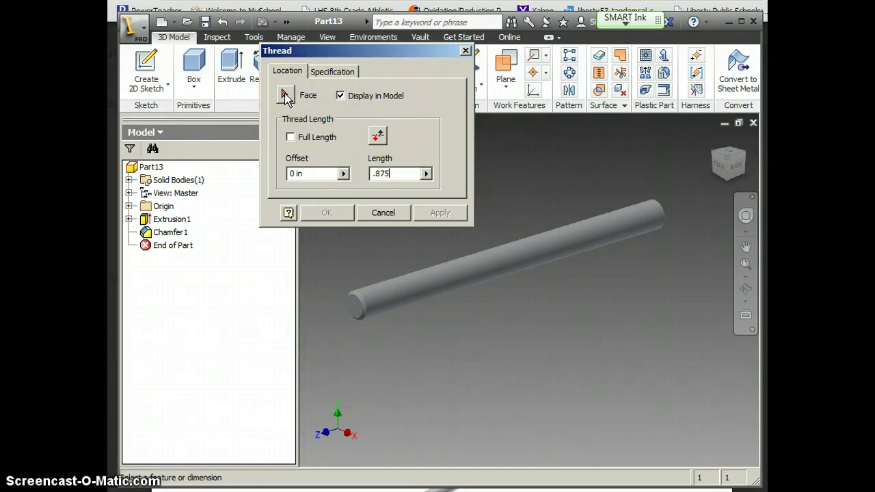
left_click_drag(336, 212, 360, 275)
left_click(371, 296)
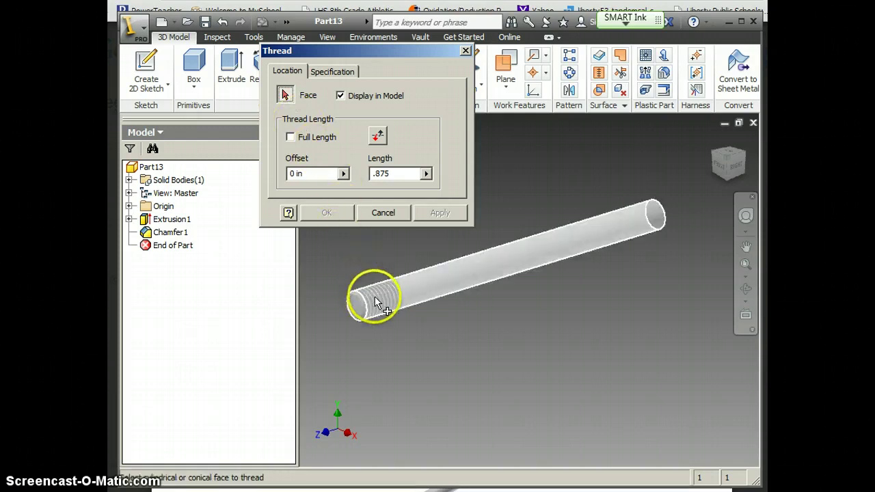
left_click(380, 303)
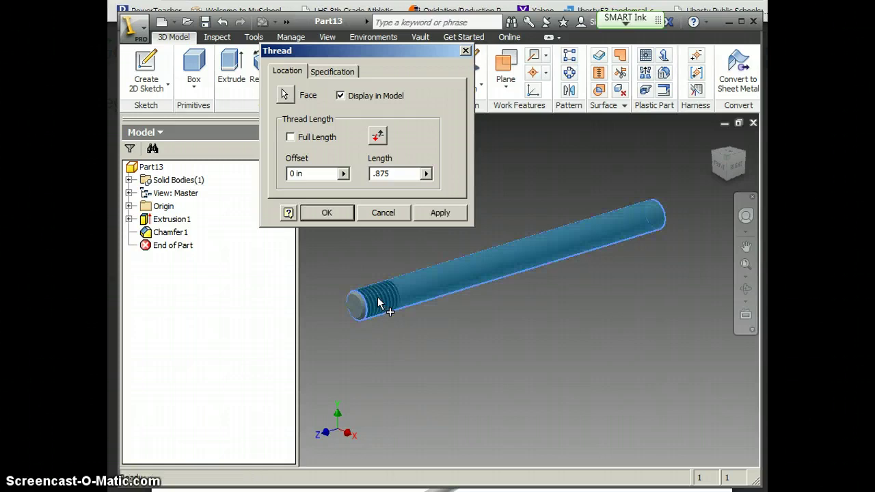
left_click(433, 213)
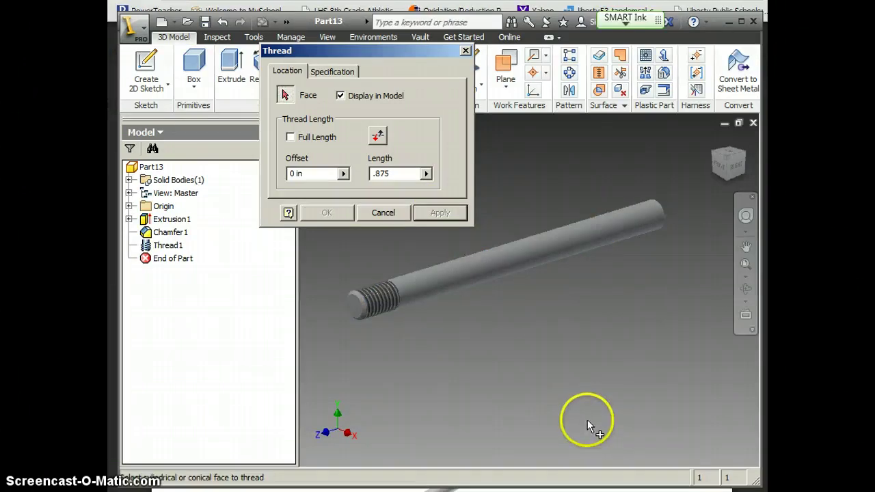
left_click(383, 214)
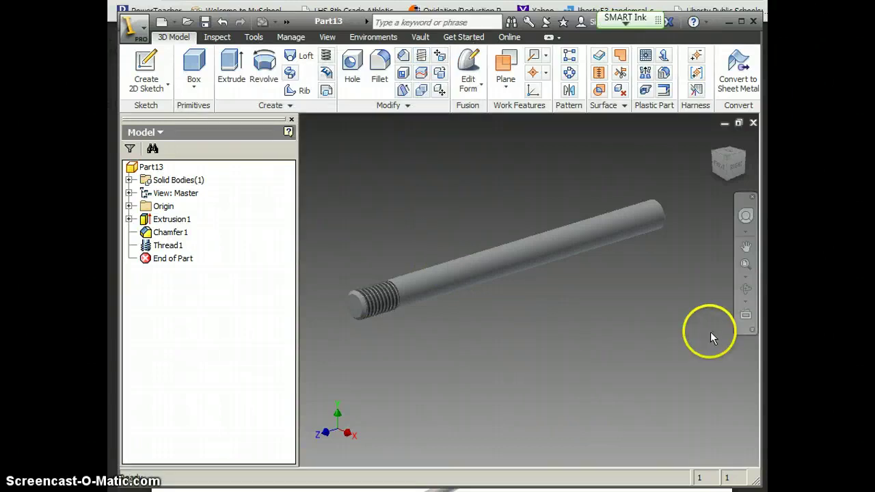
Orbit and zoom the view to inspect the threaded, chamfered near end of the rod
left_click(746, 288)
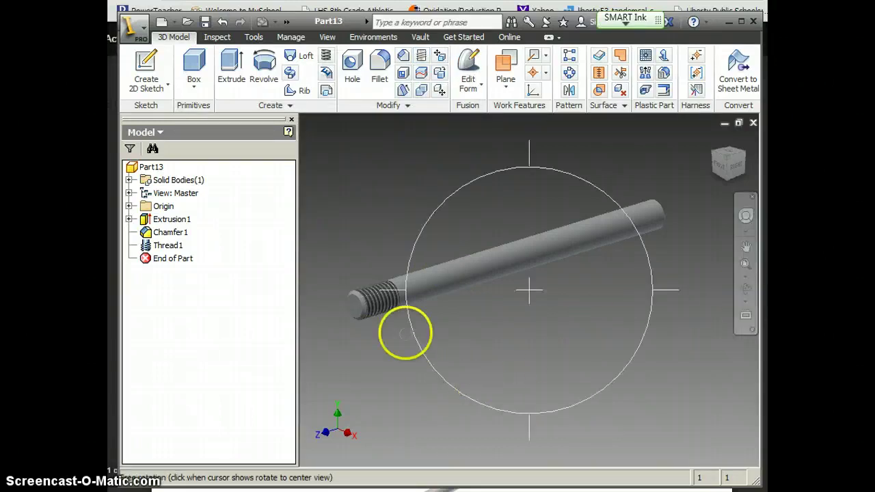
left_click_drag(480, 324, 450, 321)
scroll(376, 290, "up", 5)
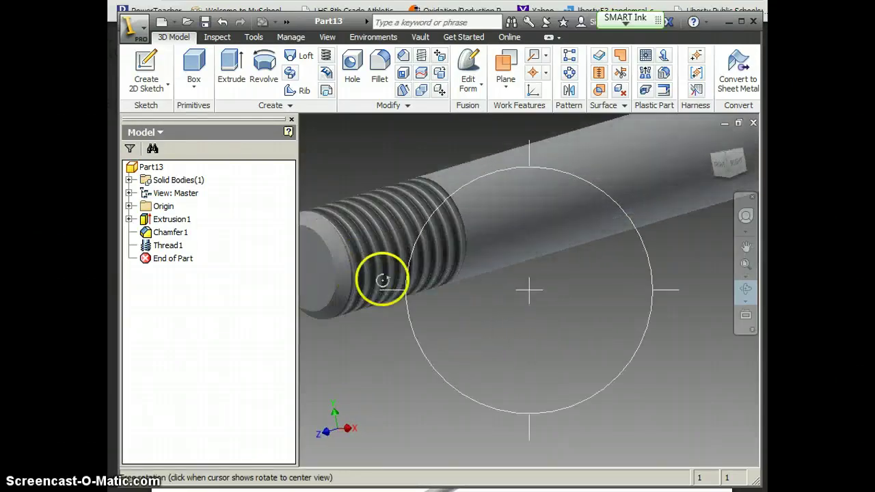
scroll(383, 281, "down", 2)
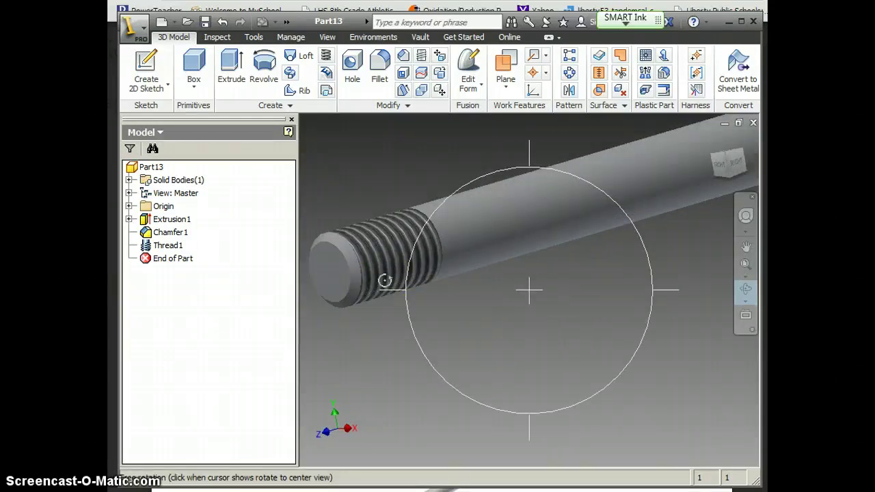